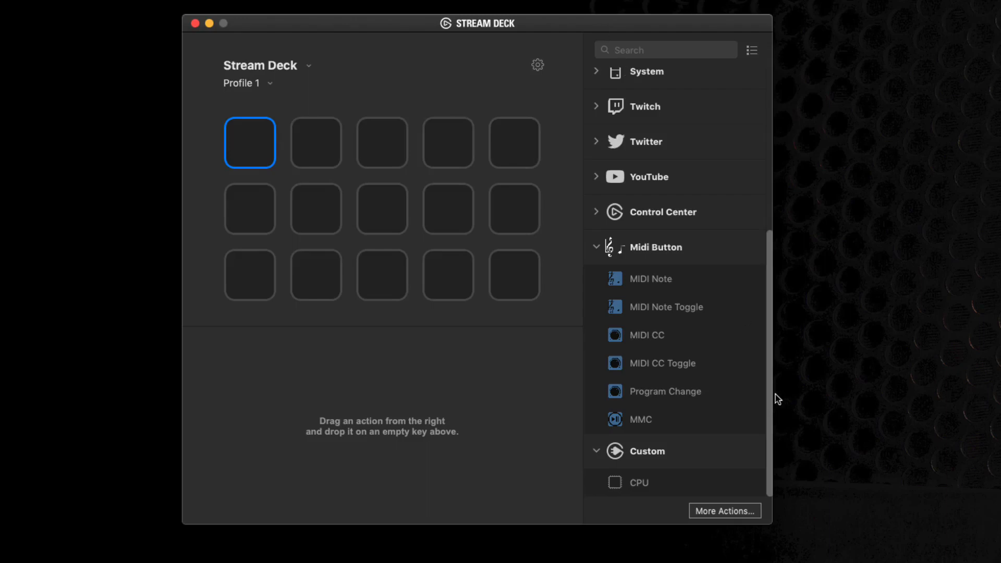
- Search the additional actions store for 'midi', then close the store
{"action": "left_click", "coordinate": [727, 510]}
{"action": "left_click", "coordinate": [606, 92]}
{"action": "type", "text": "mid"}
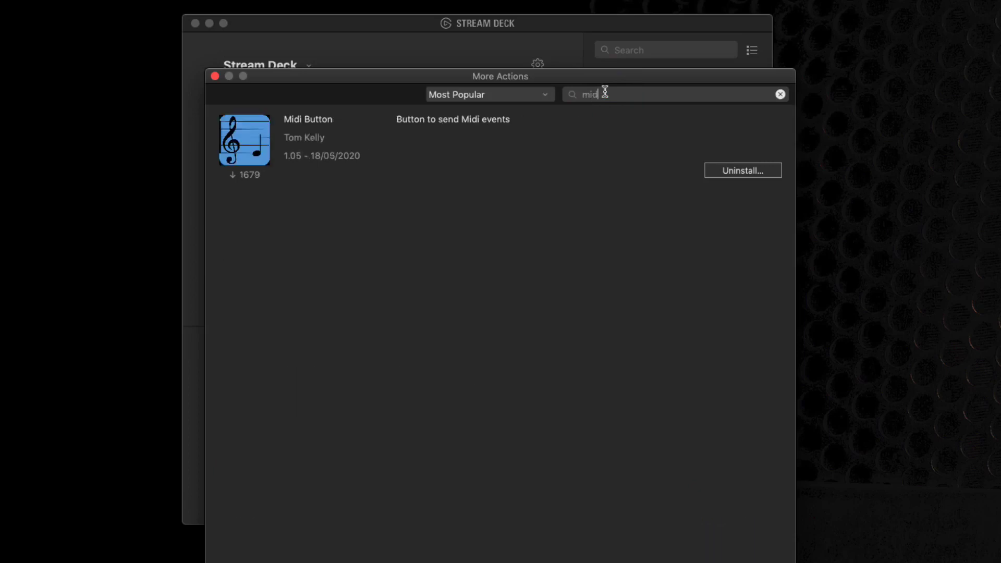
{"action": "type", "text": "i"}
{"action": "left_click", "coordinate": [215, 76]}
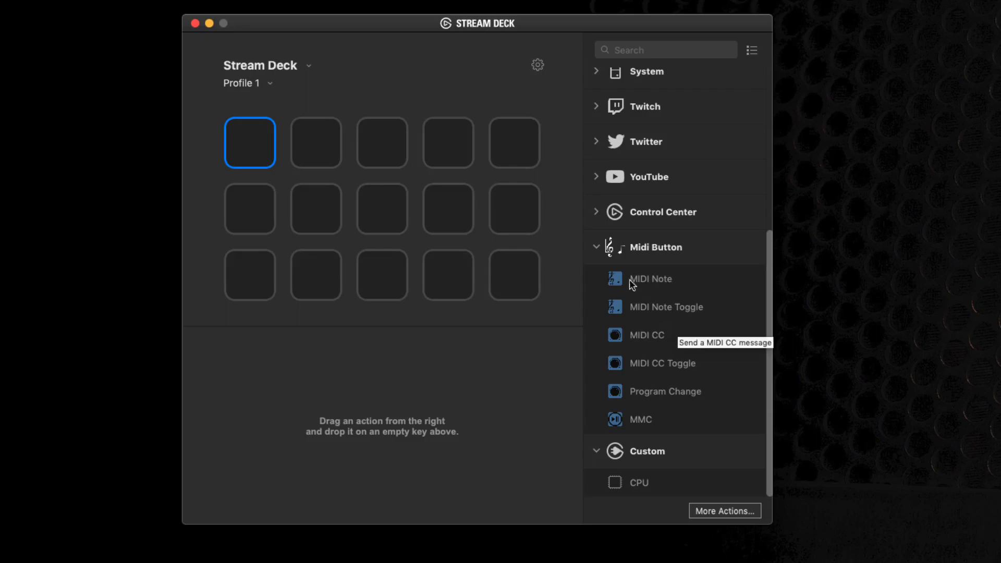
- Place MIDI Note on row one keys 1–2 and MIDI CC on row two keys 1–2, selecting the first key
{"action": "left_click_drag", "start_coordinate": [626, 279], "coordinate": [245, 148]}
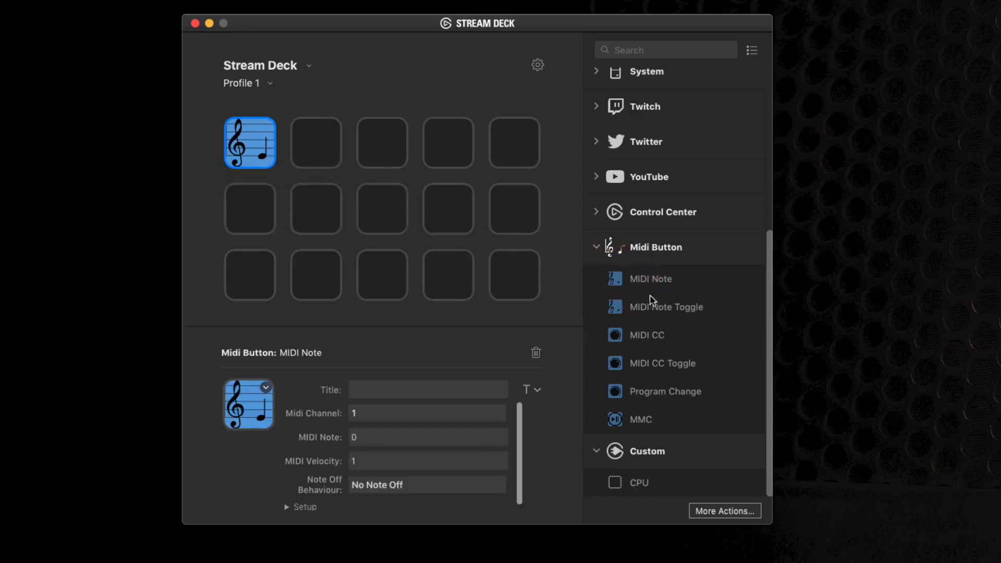
{"action": "left_click_drag", "start_coordinate": [638, 279], "coordinate": [309, 142]}
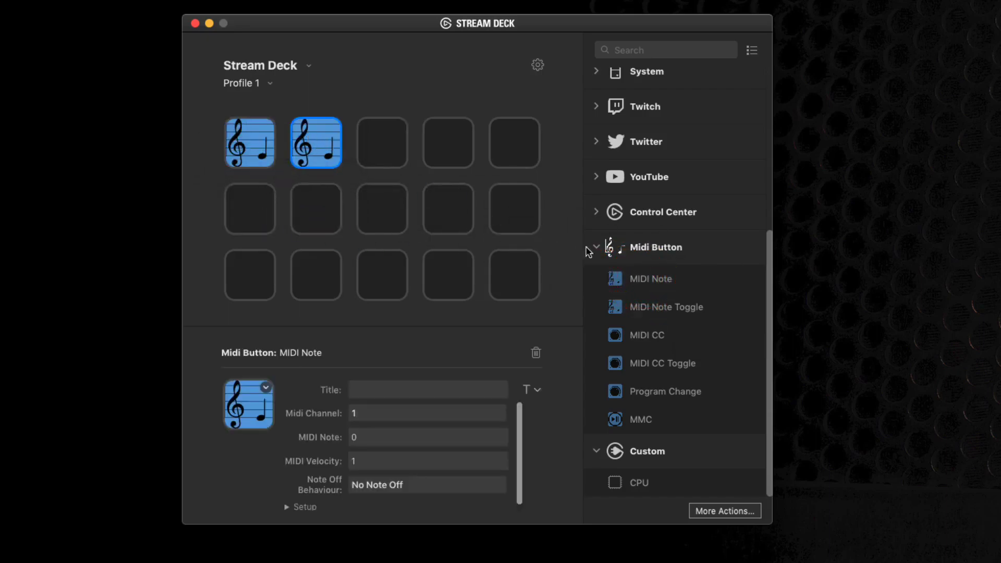
{"action": "left_click_drag", "start_coordinate": [618, 335], "coordinate": [251, 214]}
{"action": "left_click_drag", "start_coordinate": [616, 335], "coordinate": [319, 212]}
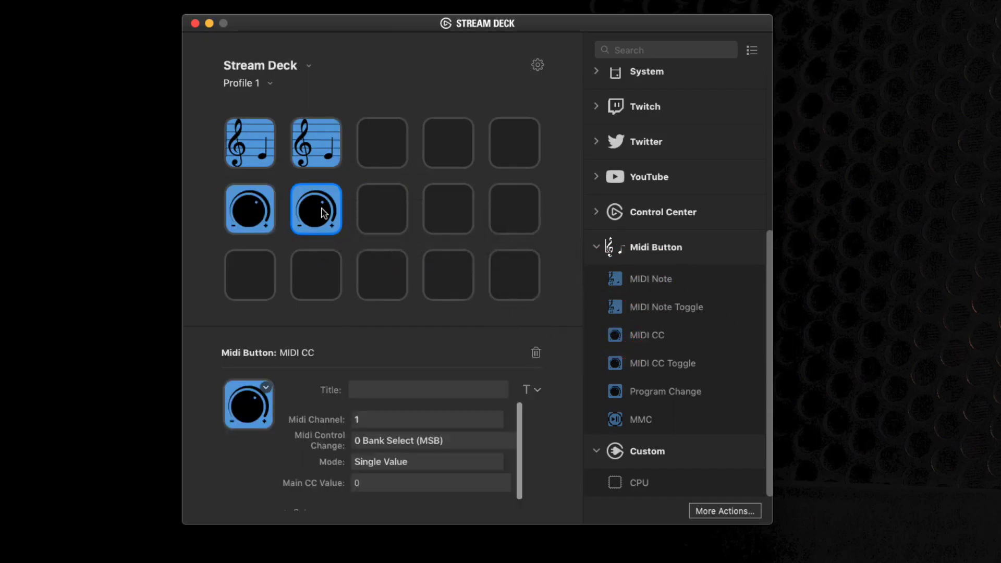
{"action": "left_click", "coordinate": [269, 155]}
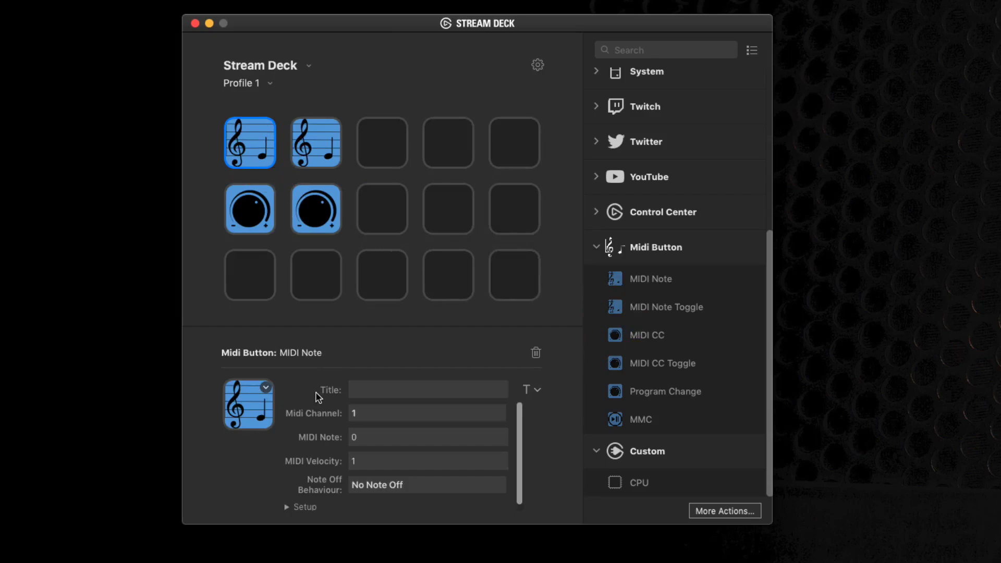
- Title the first MIDI Note key 'C4' and keep it on MIDI channel 1
{"action": "left_click", "coordinate": [355, 390]}
{"action": "type", "text": "C4"}
{"action": "left_click", "coordinate": [386, 414]}
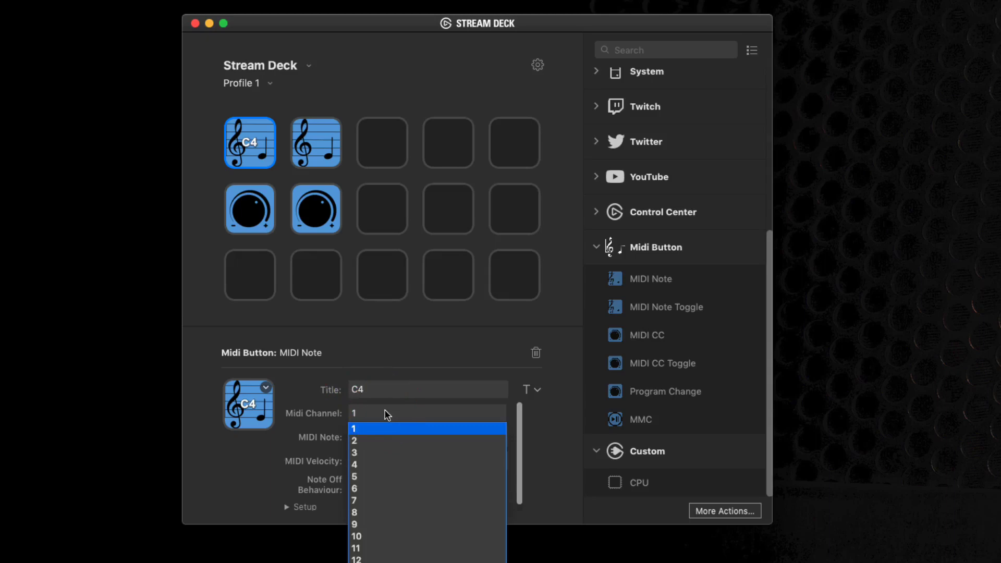
{"action": "left_click", "coordinate": [372, 430]}
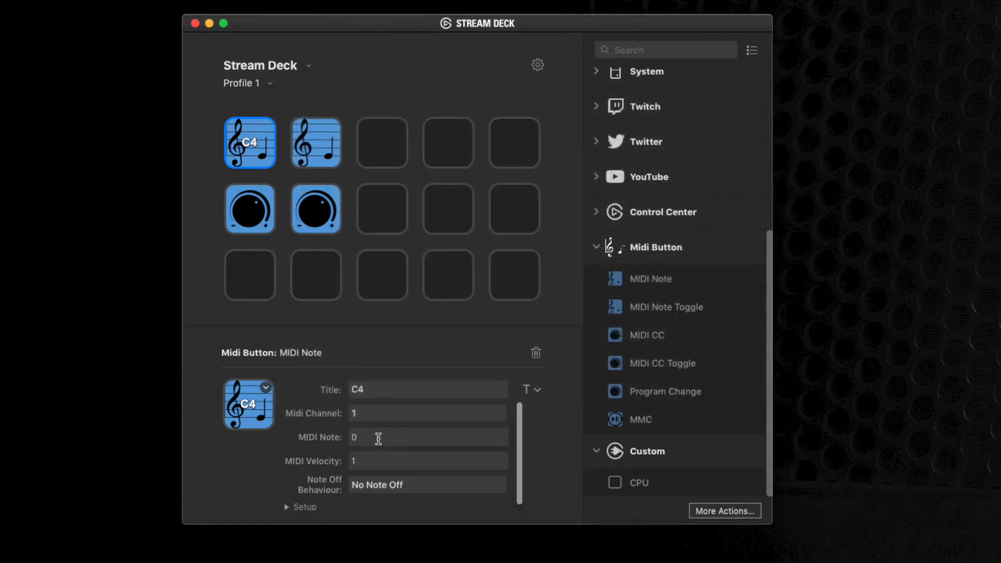
- Give the C4 key MIDI note 60, velocity 64 and Note Off Behaviour On Release
{"action": "double_click", "coordinate": [377, 438]}
{"action": "type", "text": "60"}
{"action": "left_click", "coordinate": [378, 460]}
{"action": "key", "text": "BackSpace"}
{"action": "type", "text": "64"}
{"action": "scroll", "coordinate": [437, 491], "scroll_direction": "down", "scroll_amount": 1}
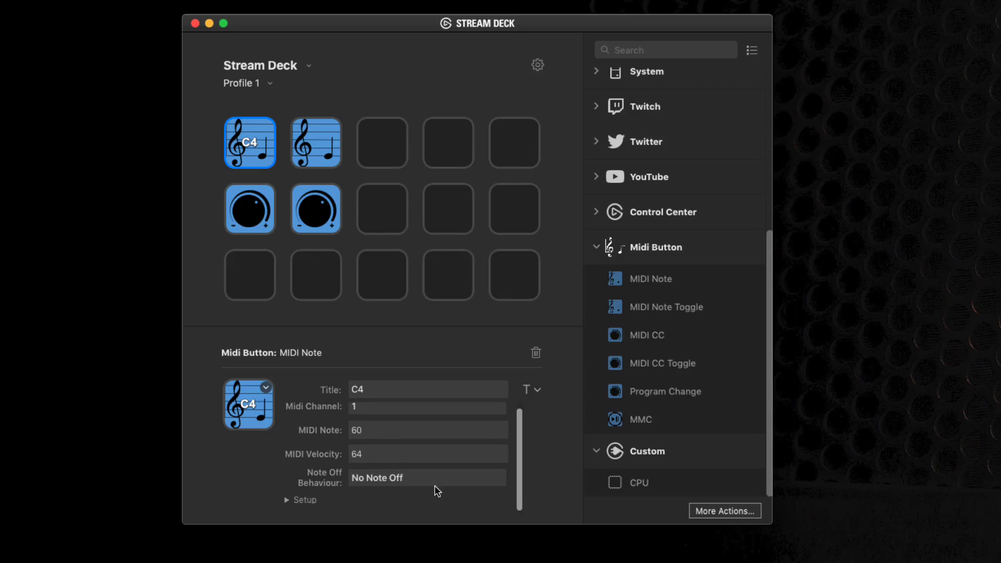
{"action": "left_click", "coordinate": [444, 479]}
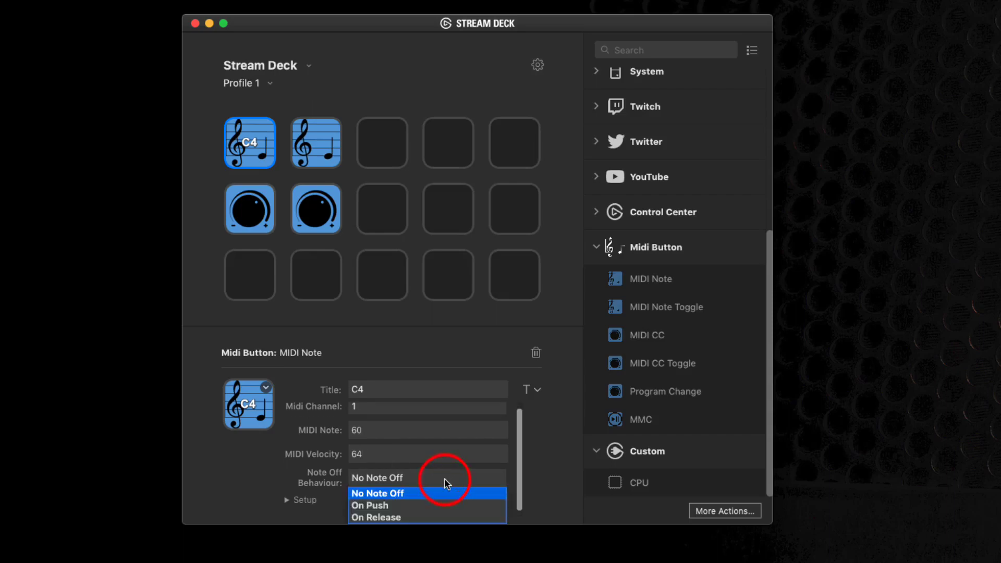
{"action": "left_click", "coordinate": [422, 519]}
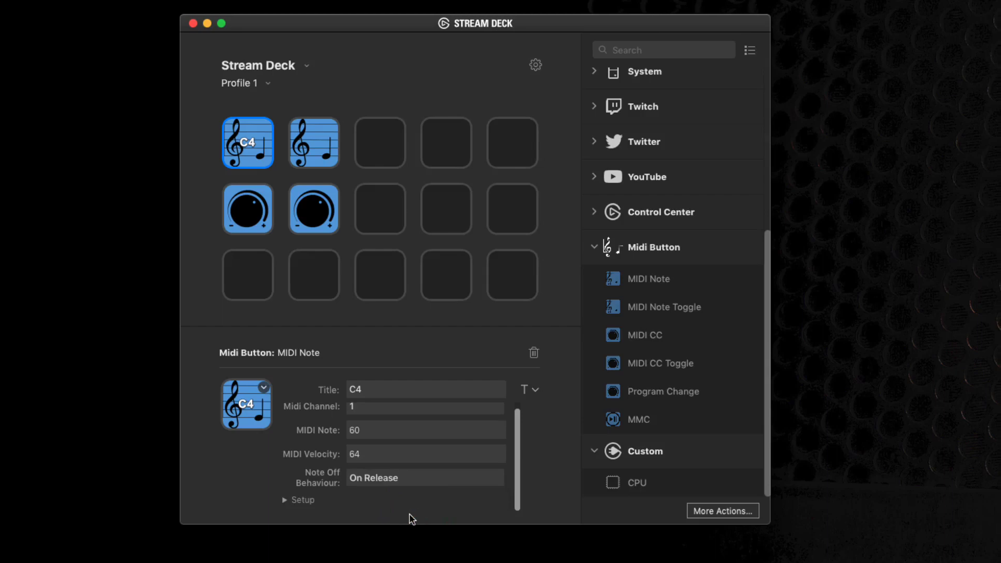
- Expand Setup, untick Use Virtual Port to view the Steinberg CMC-FD 2 ports, then re-tick it
{"action": "left_click", "coordinate": [285, 501]}
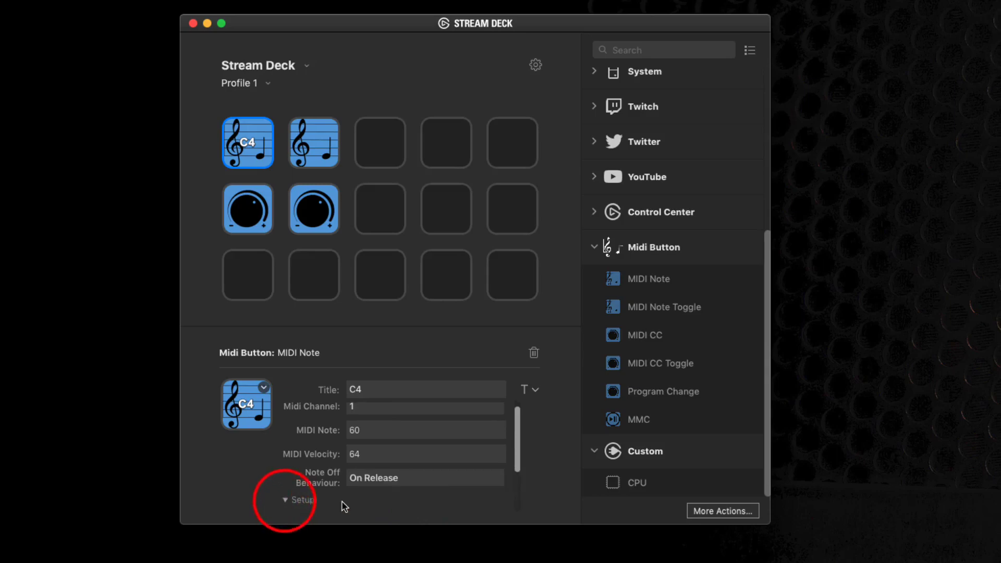
{"action": "scroll", "coordinate": [345, 507], "scroll_direction": "down", "scroll_amount": 3}
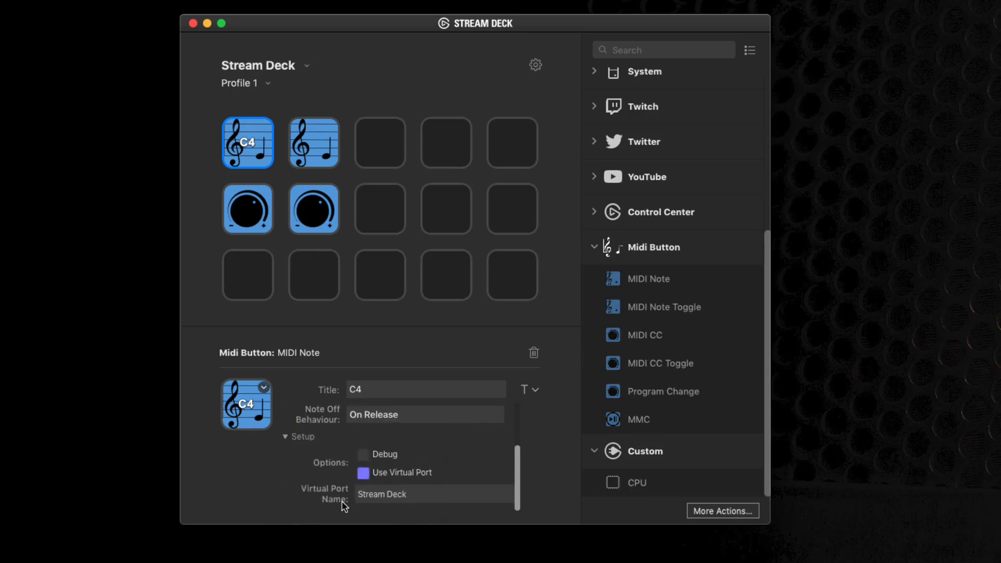
{"action": "left_click", "coordinate": [364, 473]}
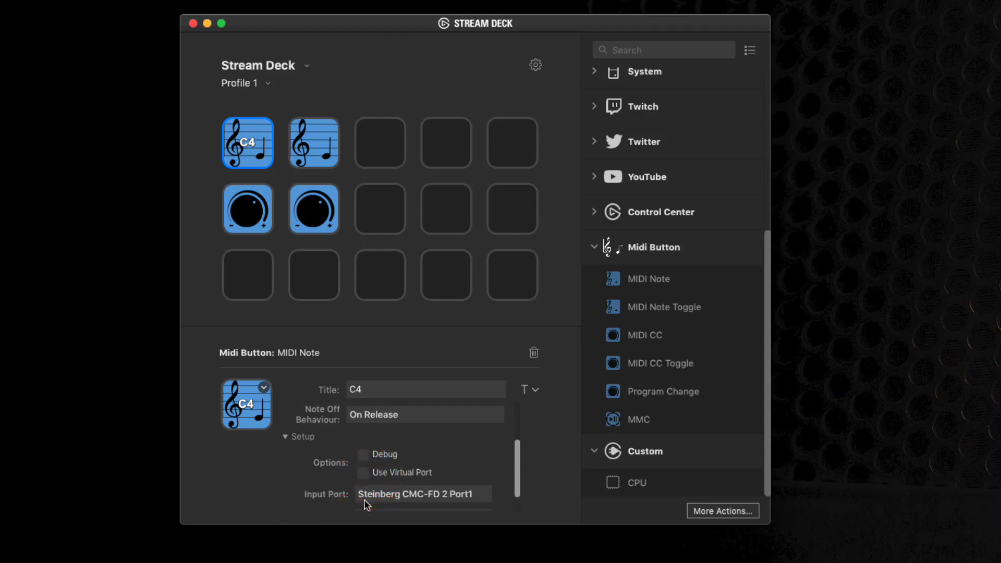
{"action": "left_click_drag", "start_coordinate": [516, 450], "coordinate": [518, 485]}
{"action": "left_click", "coordinate": [480, 490]}
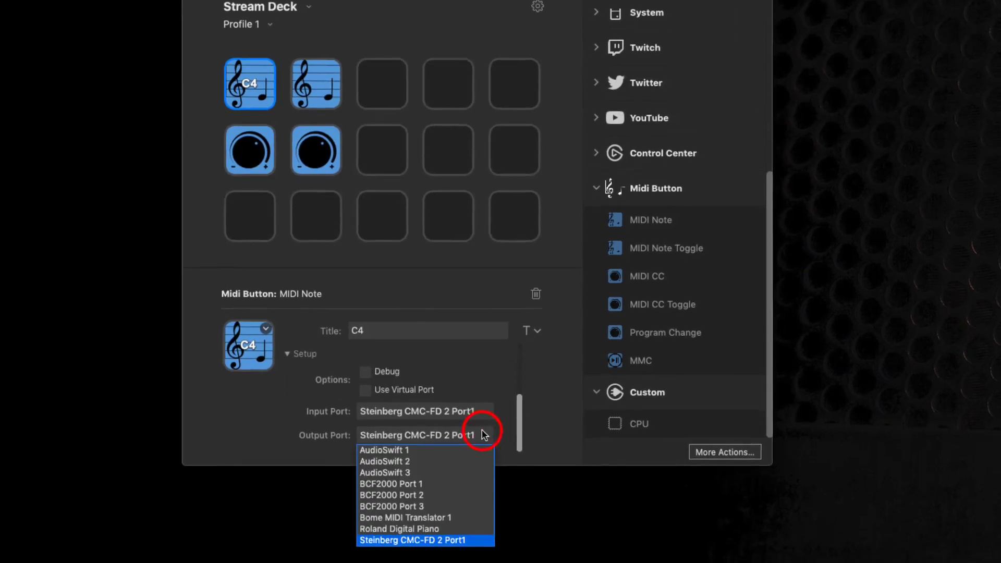
{"action": "left_click", "coordinate": [324, 459]}
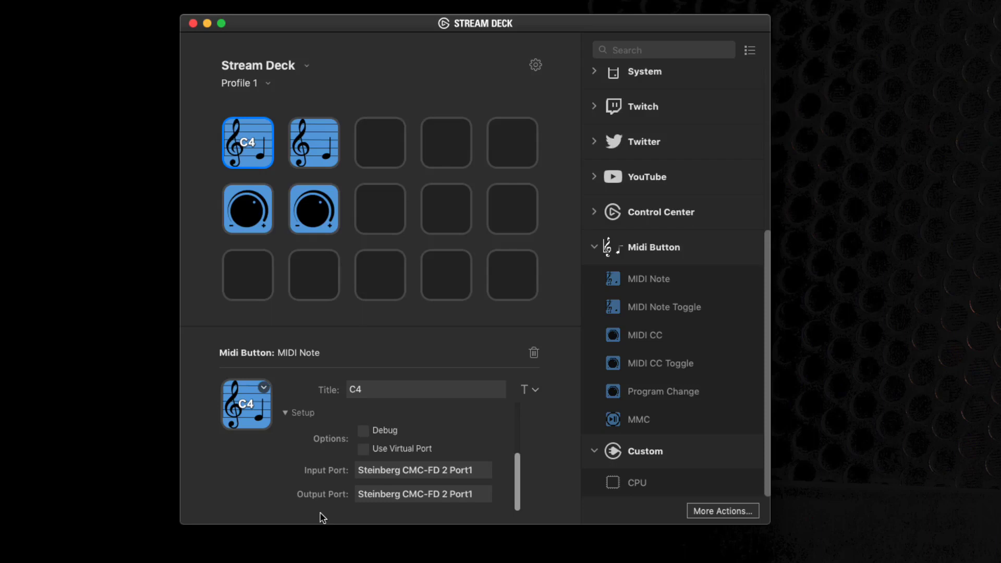
{"action": "left_click", "coordinate": [364, 449]}
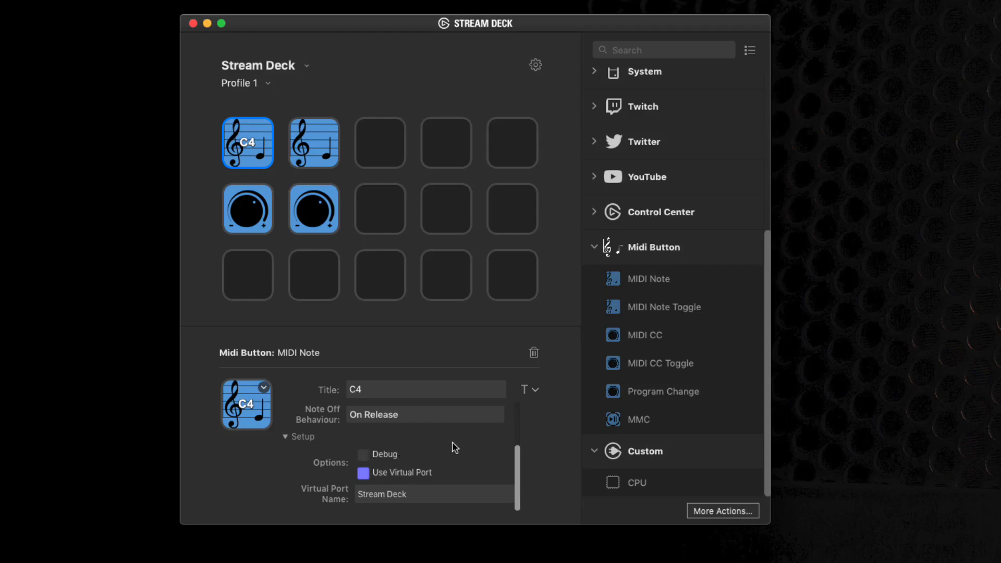
{"action": "scroll", "coordinate": [452, 444], "scroll_direction": "up", "scroll_amount": 5}
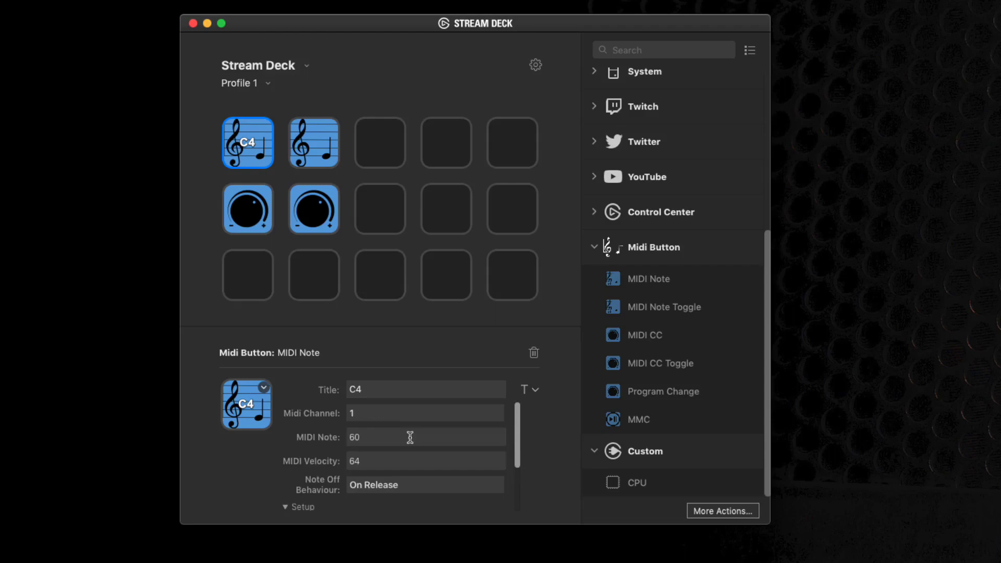
- On the second note key, set MIDI note 62 and title 'D4'
{"action": "left_click", "coordinate": [317, 133]}
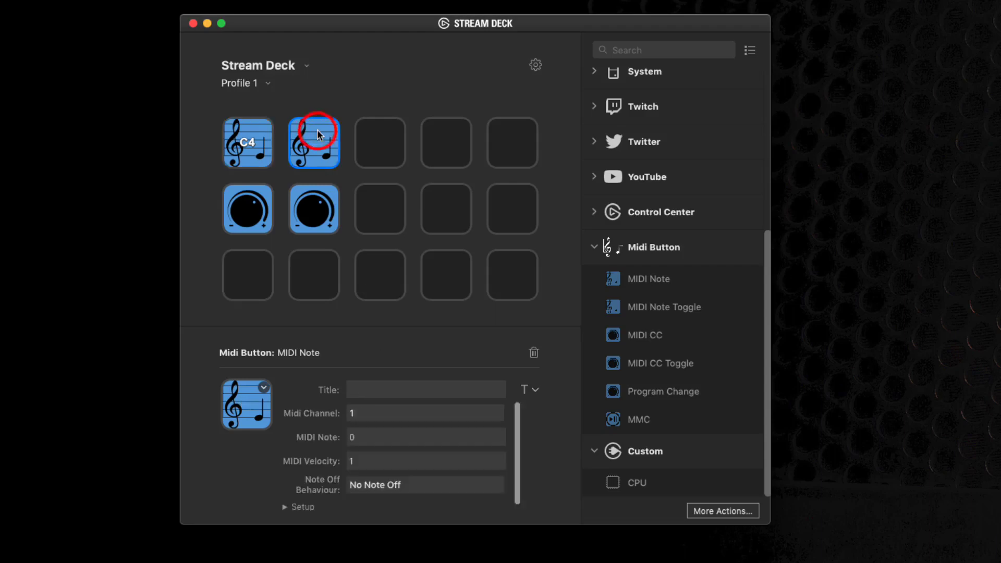
{"action": "left_click", "coordinate": [374, 389]}
{"action": "left_click", "coordinate": [370, 436]}
{"action": "type", "text": "62"}
{"action": "left_click", "coordinate": [367, 392]}
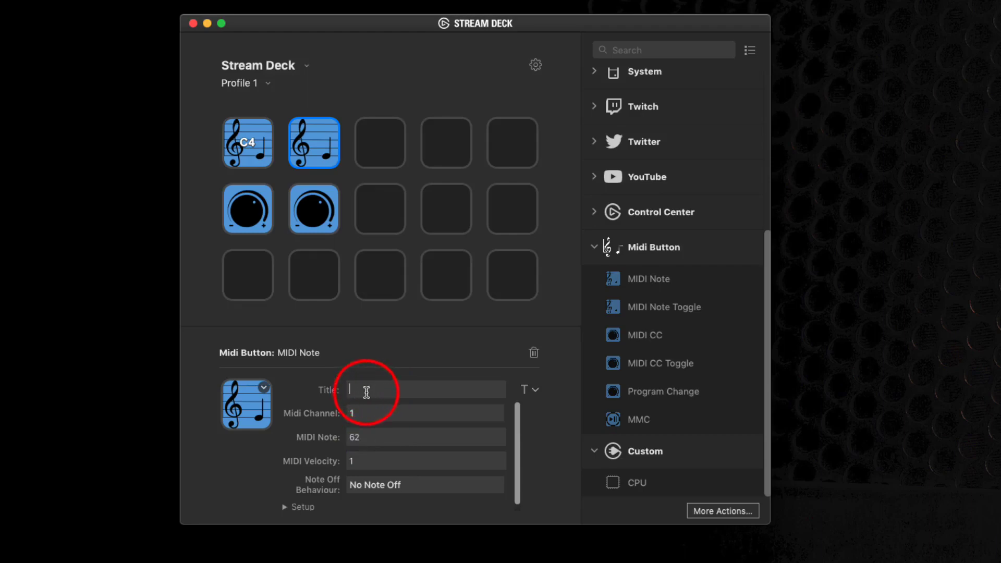
{"action": "type", "text": "D4"}
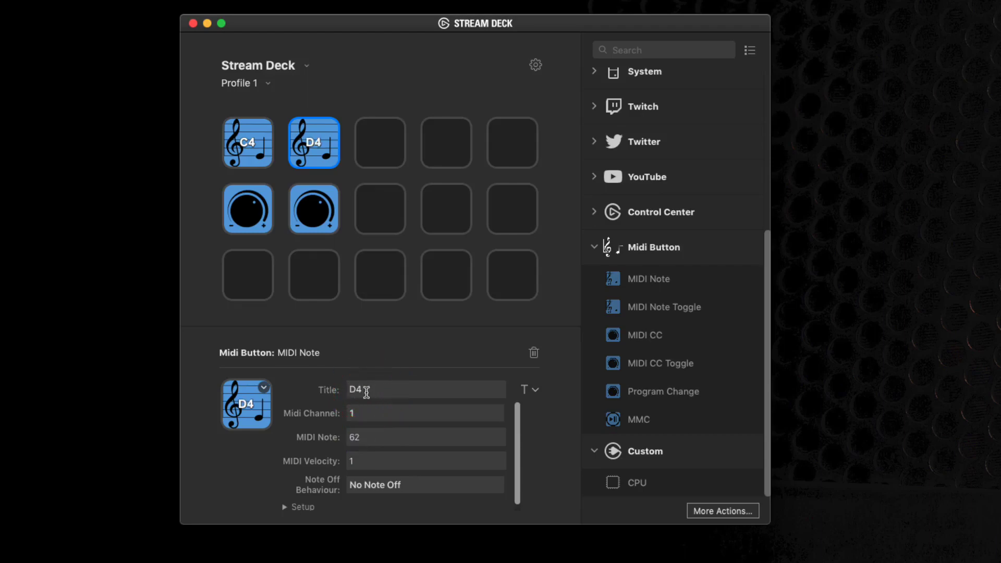
- Set the D4 key's Note Off Behaviour to On Release and velocity to 64
{"action": "left_click", "coordinate": [264, 387]}
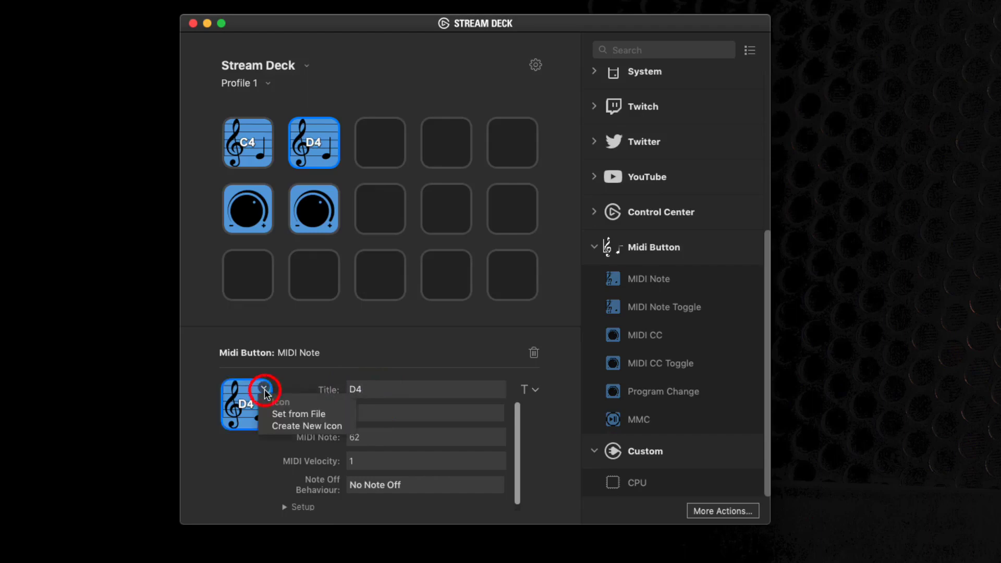
{"action": "left_click", "coordinate": [258, 477]}
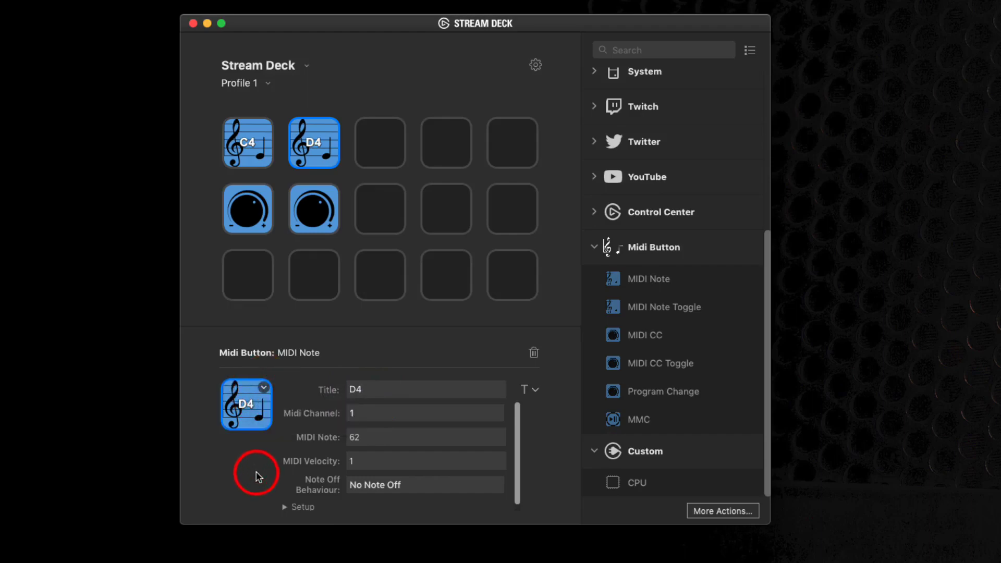
{"action": "left_click", "coordinate": [408, 484]}
{"action": "left_click", "coordinate": [398, 523]}
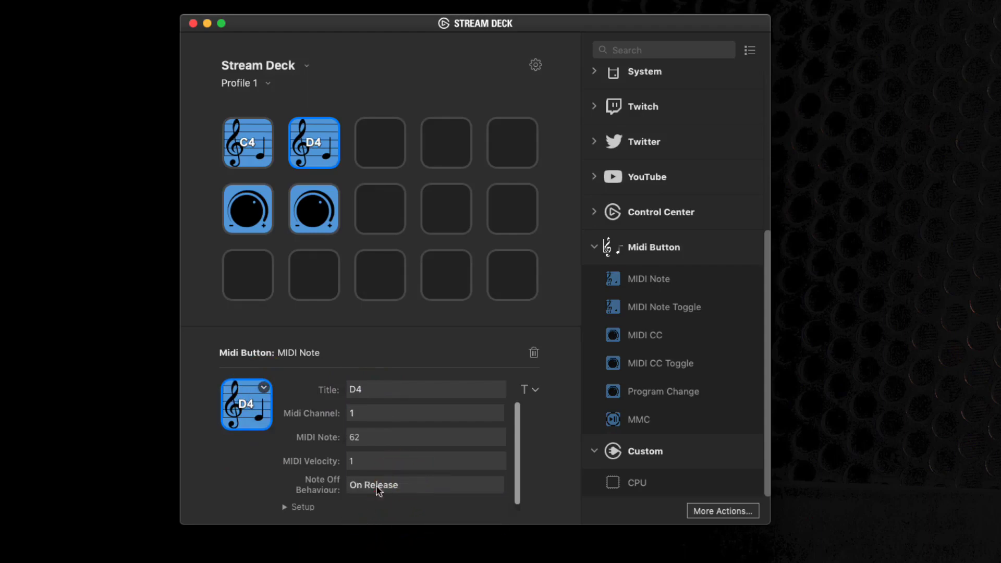
{"action": "double_click", "coordinate": [358, 460]}
{"action": "type", "text": "64"}
{"action": "left_click", "coordinate": [339, 519]}
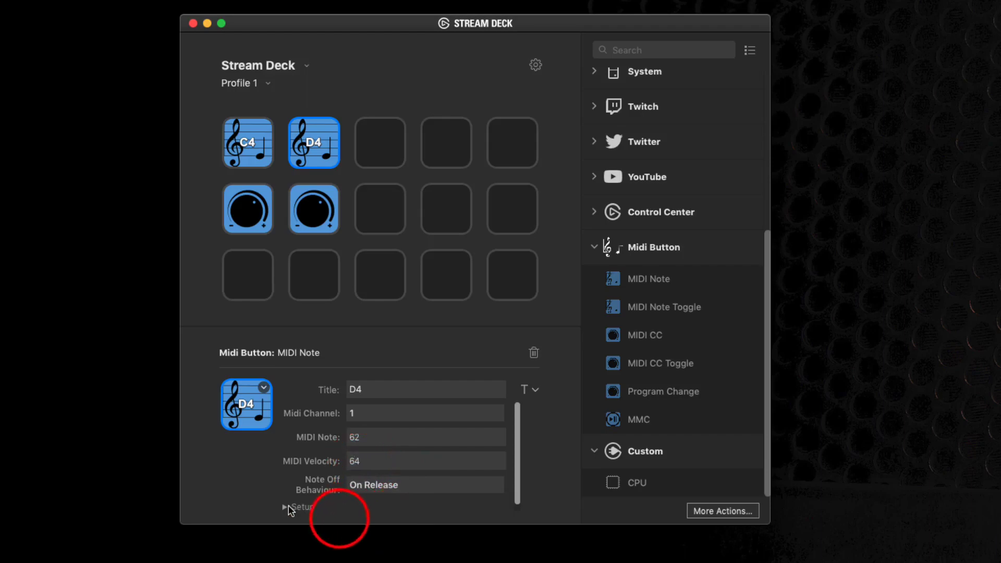
- Expand the D4 key's Setup to confirm it uses the Stream Deck virtual port
{"action": "left_click", "coordinate": [288, 507]}
{"action": "scroll", "coordinate": [284, 507], "scroll_direction": "down", "scroll_amount": 3}
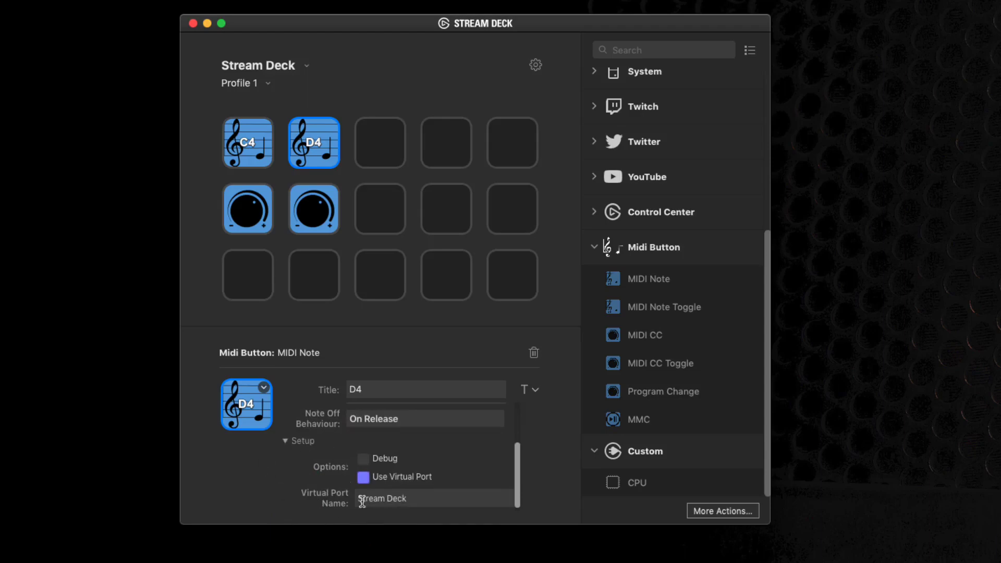
{"action": "scroll", "coordinate": [299, 496], "scroll_direction": "up", "scroll_amount": 3}
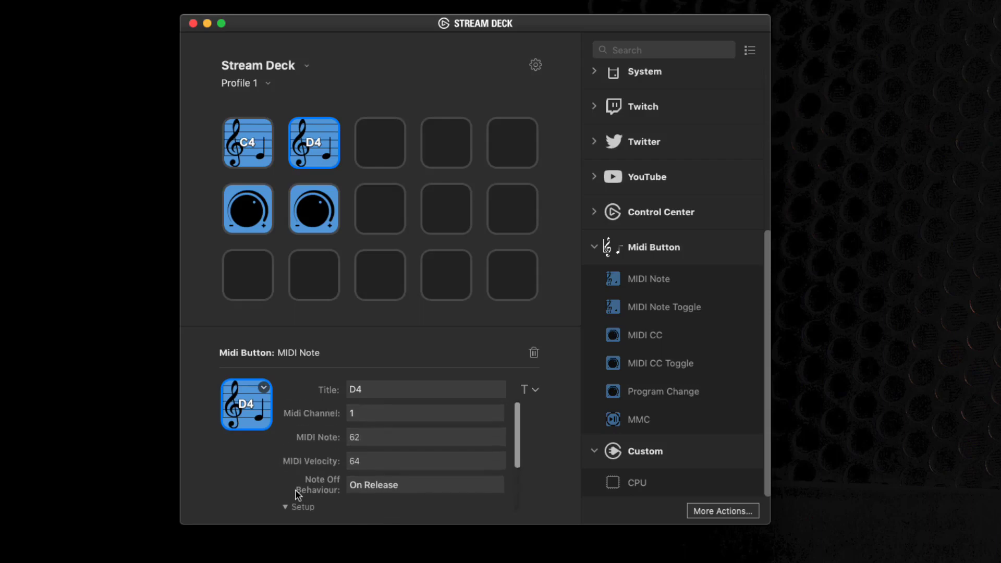
{"action": "left_click", "coordinate": [248, 222]}
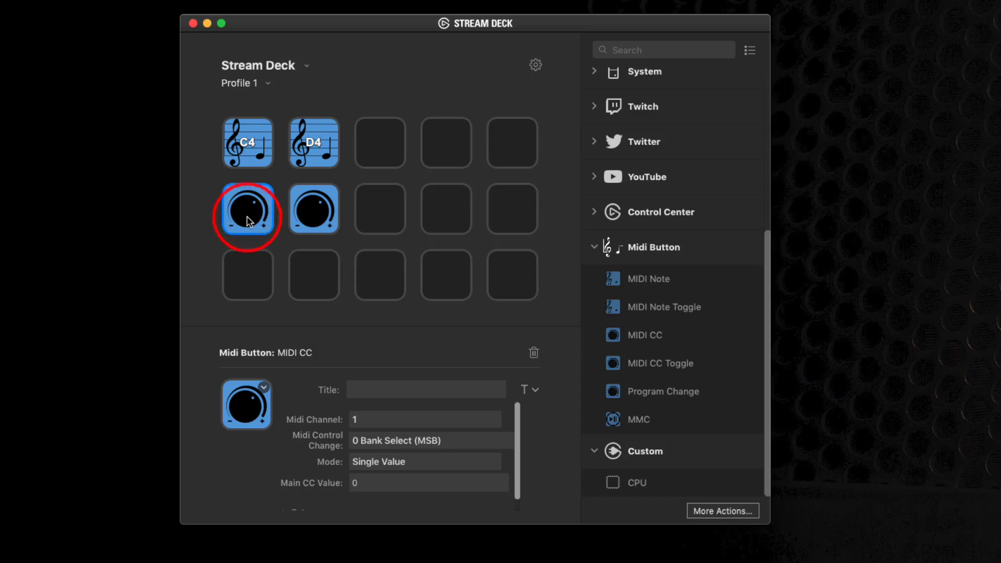
- Title the first CC key 'vol up' on channel 1, sending CC 7 Volume (MSB)
{"action": "left_click", "coordinate": [386, 385]}
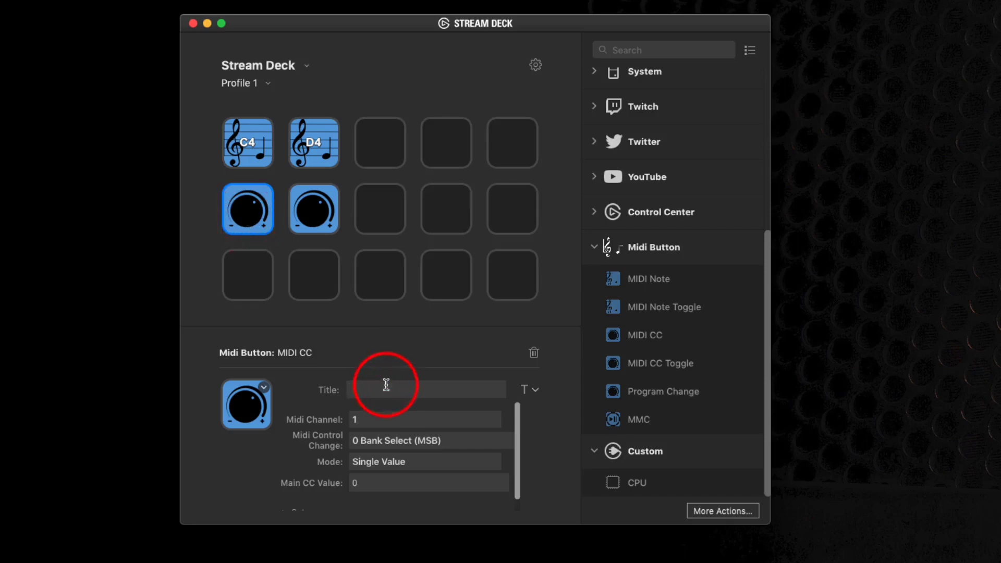
{"action": "type", "text": "vol up"}
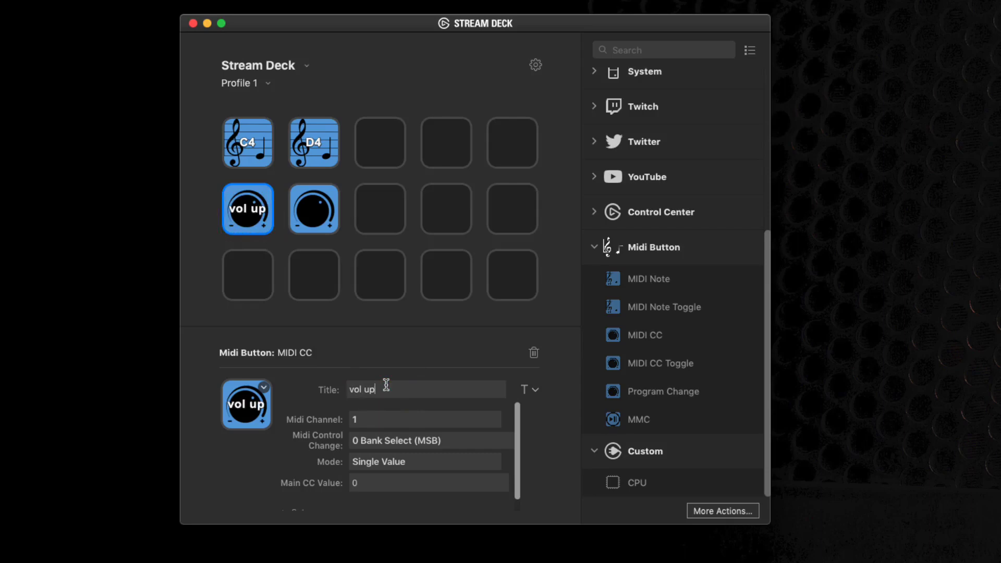
{"action": "left_click", "coordinate": [380, 419]}
{"action": "left_click", "coordinate": [375, 435]}
{"action": "left_click", "coordinate": [378, 446]}
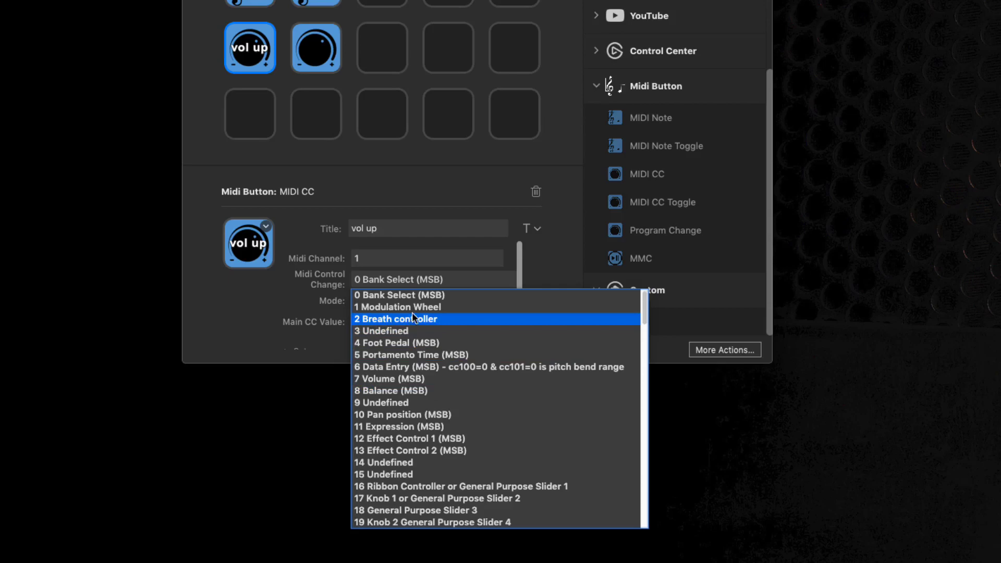
{"action": "left_click", "coordinate": [395, 378]}
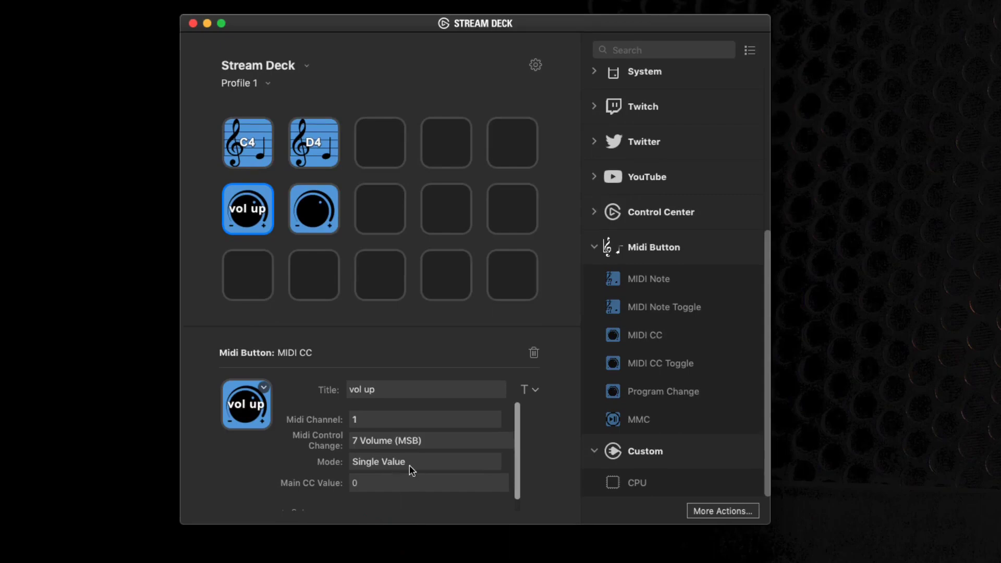
- Set Mode to Momentary with Fade In, Main CC Value 30 and Secondary CC Value 90
{"action": "scroll", "coordinate": [425, 466], "scroll_direction": "down", "scroll_amount": 1}
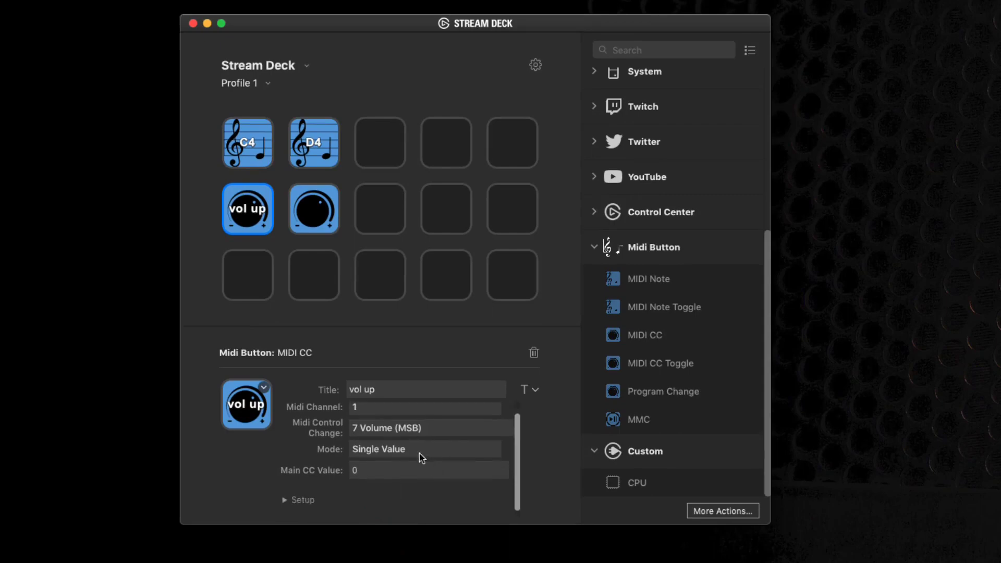
{"action": "left_click", "coordinate": [421, 452]}
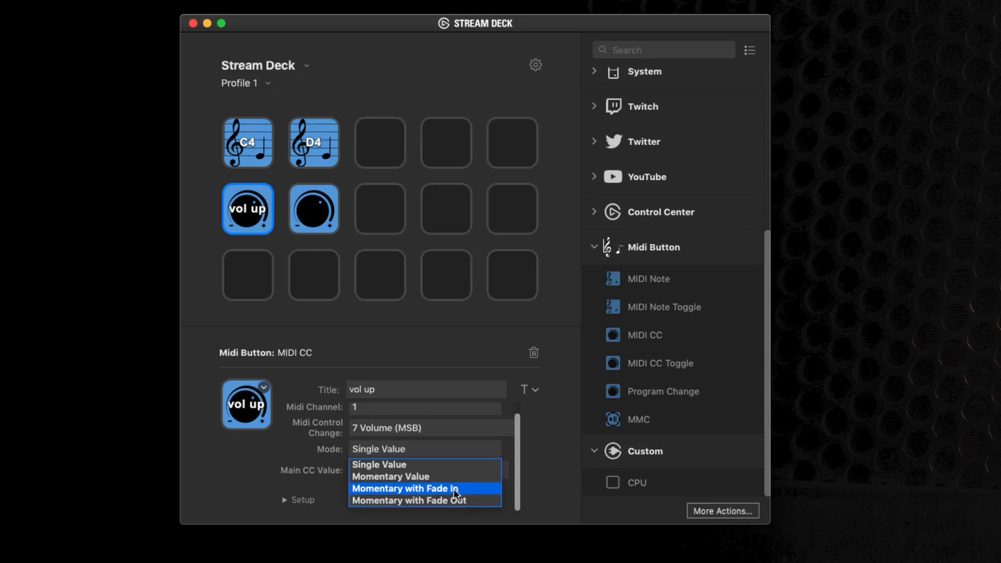
{"action": "left_click", "coordinate": [451, 489]}
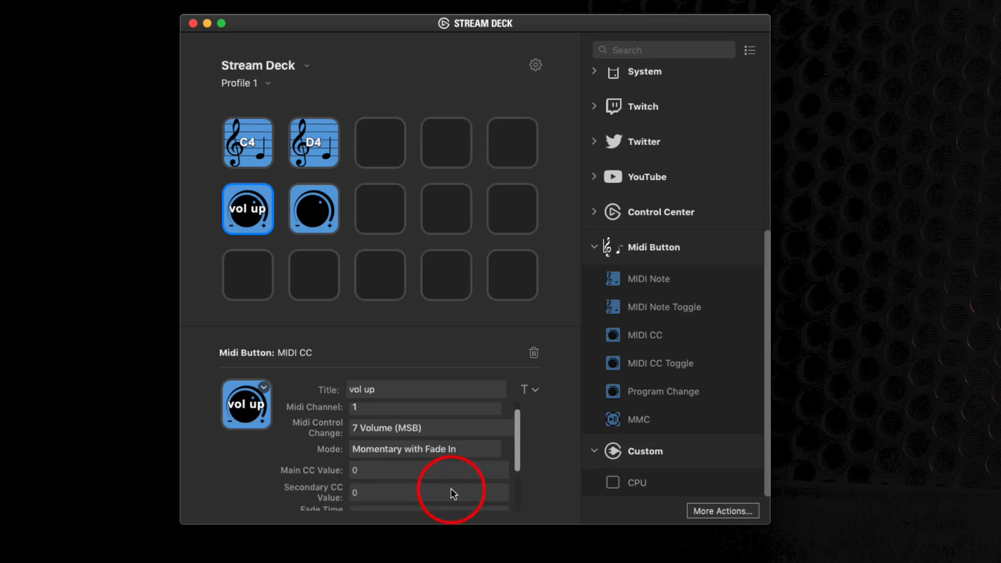
{"action": "scroll", "coordinate": [452, 490], "scroll_direction": "down", "scroll_amount": 3}
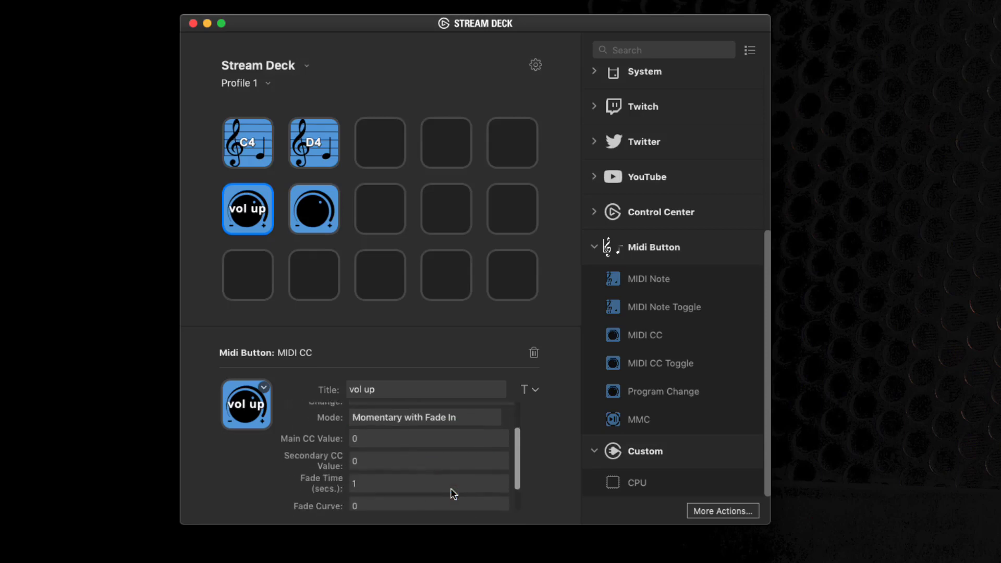
{"action": "left_click", "coordinate": [359, 423]}
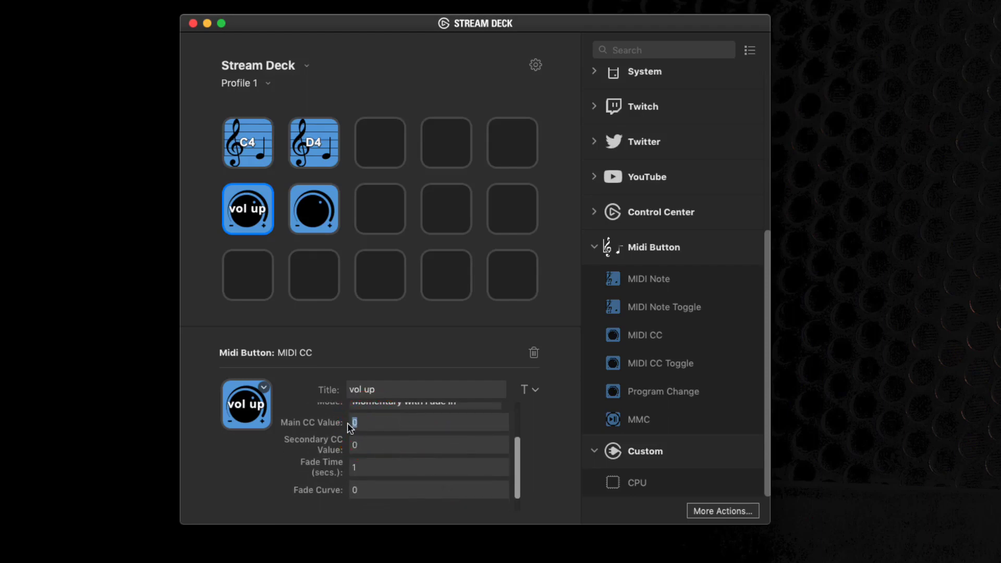
{"action": "type", "text": "30"}
{"action": "left_click", "coordinate": [363, 443]}
{"action": "type", "text": "90"}
- Set the fade time to 0.5 and the fade curve to 5
{"action": "left_click", "coordinate": [367, 462]}
{"action": "type", "text": "0.5"}
{"action": "left_click", "coordinate": [556, 473]}
{"action": "double_click", "coordinate": [364, 489]}
{"action": "scroll", "coordinate": [372, 478], "scroll_direction": "down", "scroll_amount": 2}
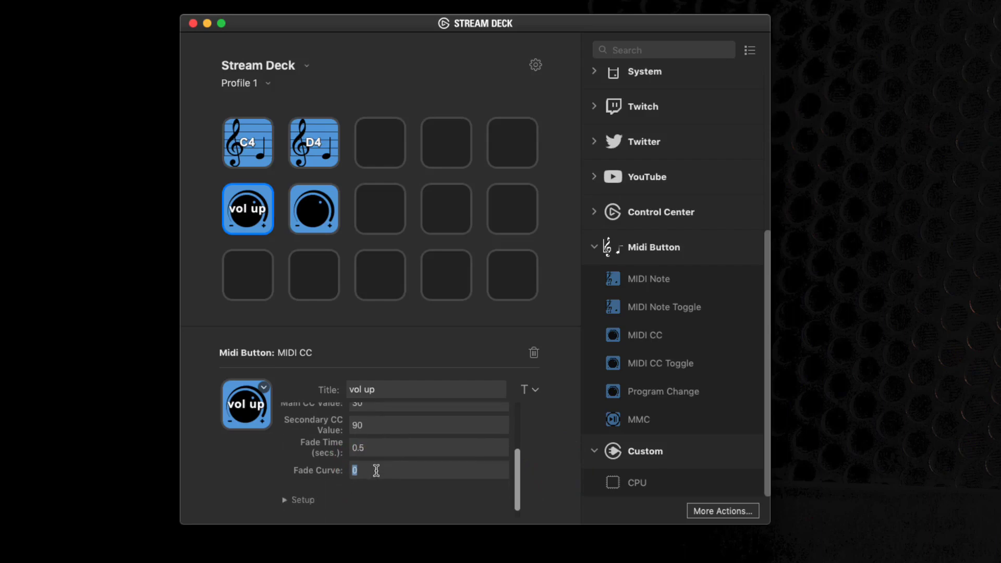
{"action": "type", "text": "6"}
{"action": "key", "text": "BackSpace"}
{"action": "type", "text": "5"}
{"action": "scroll", "coordinate": [286, 450], "scroll_direction": "up", "scroll_amount": 3}
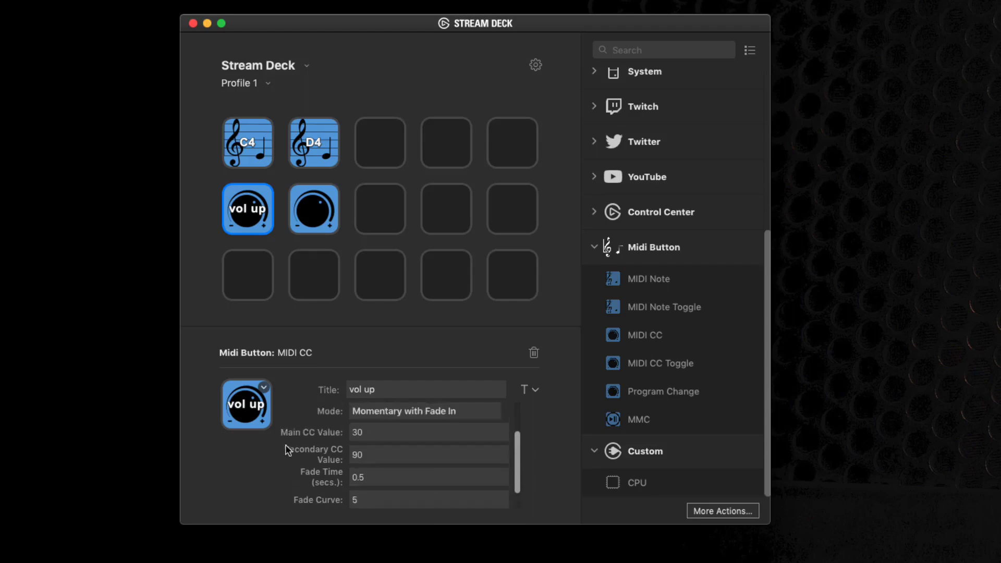
{"action": "scroll", "coordinate": [286, 450], "scroll_direction": "up", "scroll_amount": 2}
- Title the second CC key 'sustain' on channel 1, sending CC 64 Hold/Sustain Pedal
{"action": "left_click", "coordinate": [319, 208]}
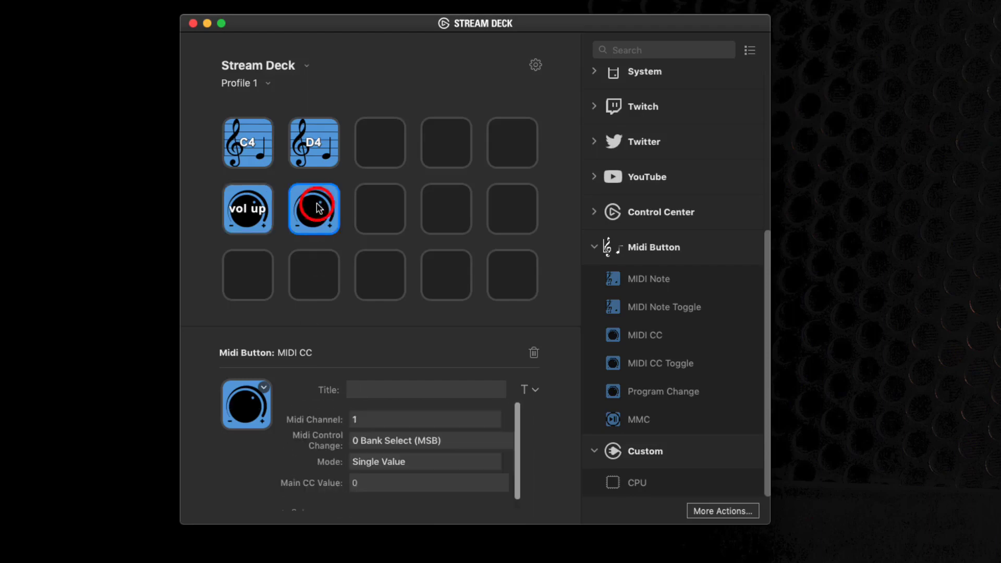
{"action": "left_click", "coordinate": [365, 386]}
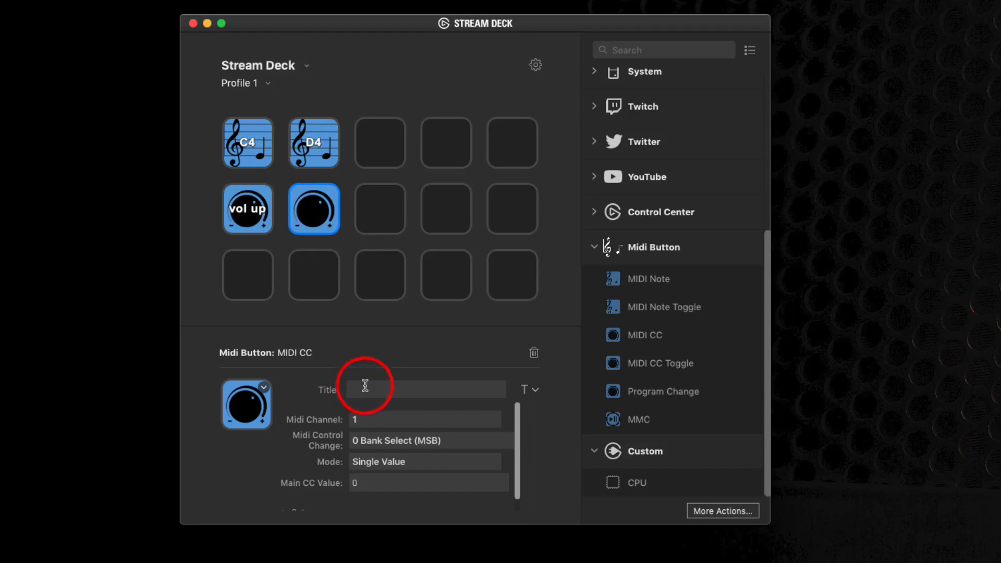
{"action": "type", "text": "susta"}
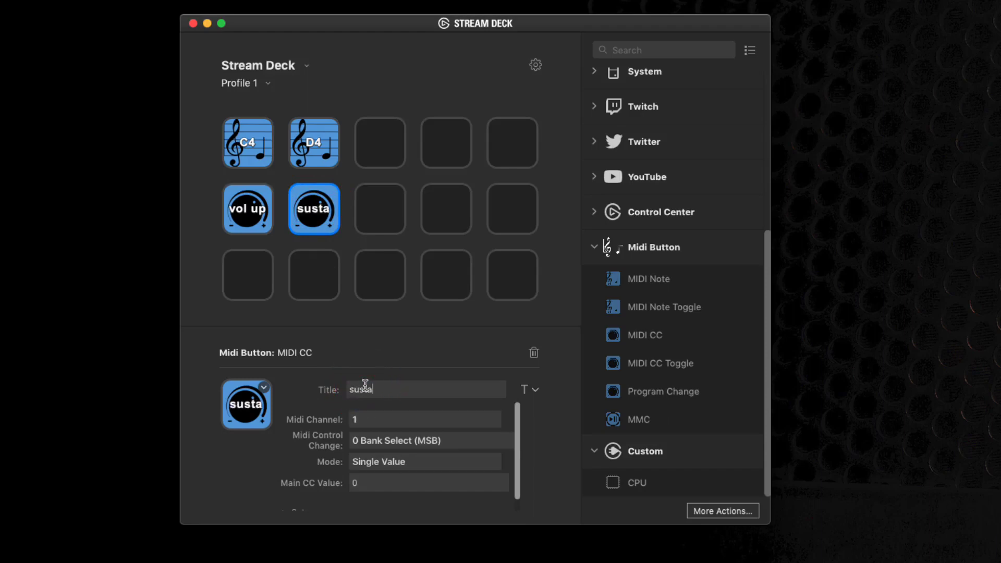
{"action": "type", "text": "in"}
{"action": "left_click", "coordinate": [381, 423]}
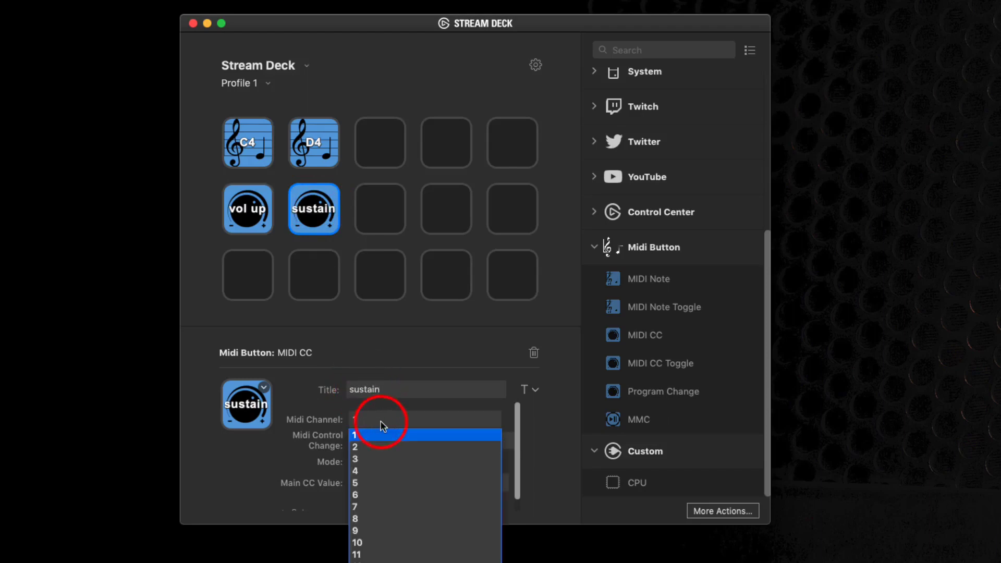
{"action": "left_click", "coordinate": [382, 435]}
{"action": "left_click", "coordinate": [380, 441]}
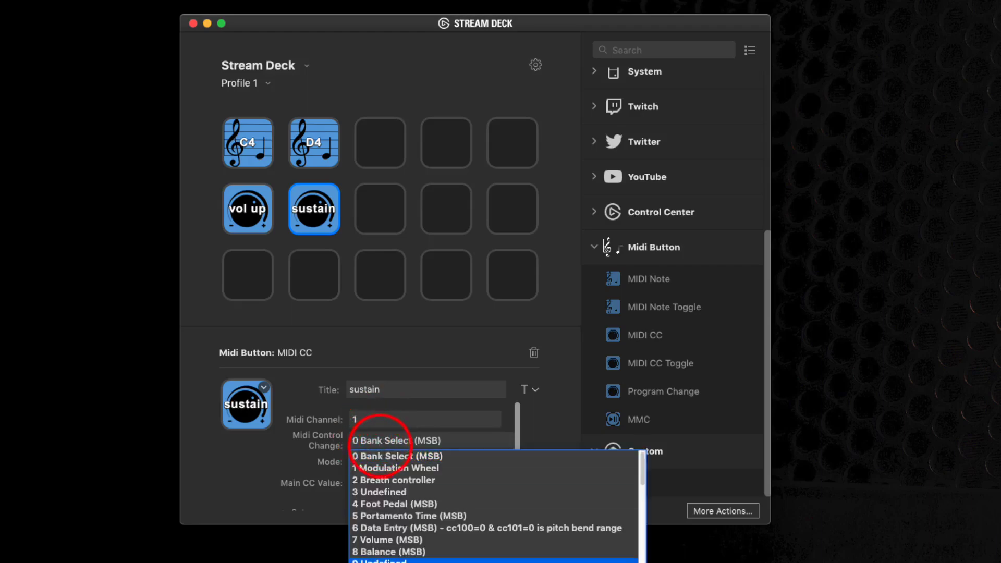
{"action": "scroll", "coordinate": [405, 522], "scroll_direction": "down", "scroll_amount": 15}
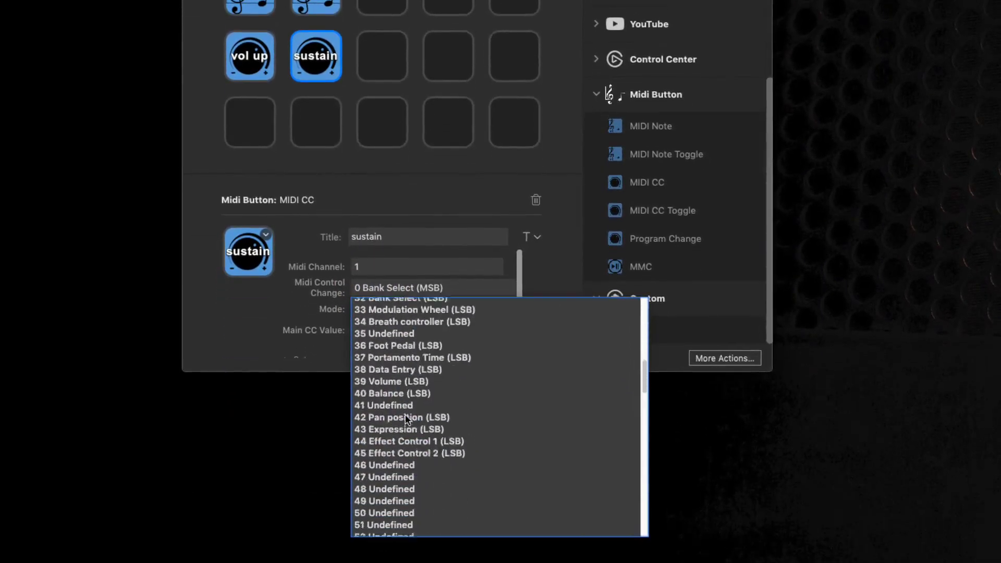
{"action": "scroll", "coordinate": [405, 414], "scroll_direction": "down", "scroll_amount": 8}
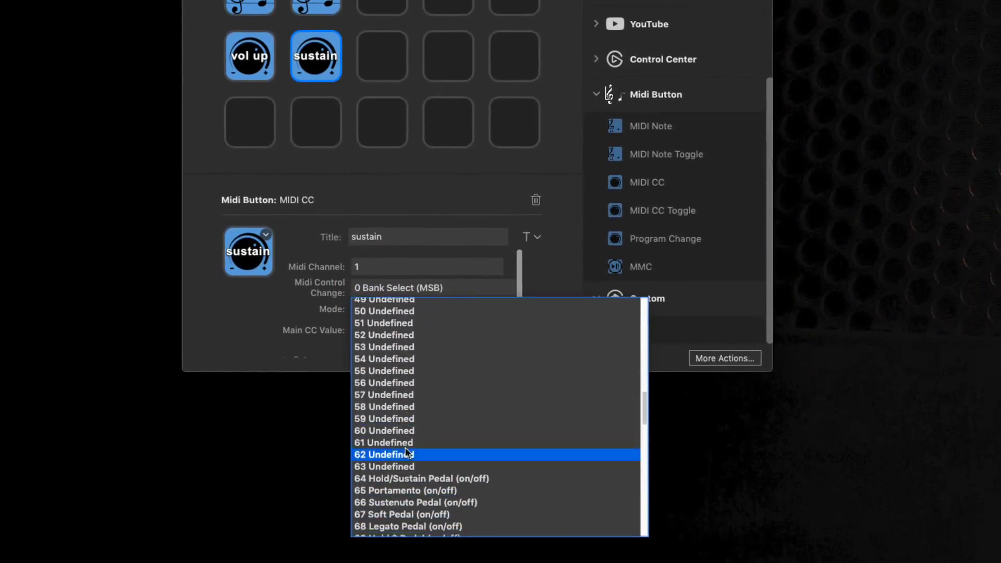
{"action": "left_click", "coordinate": [406, 478]}
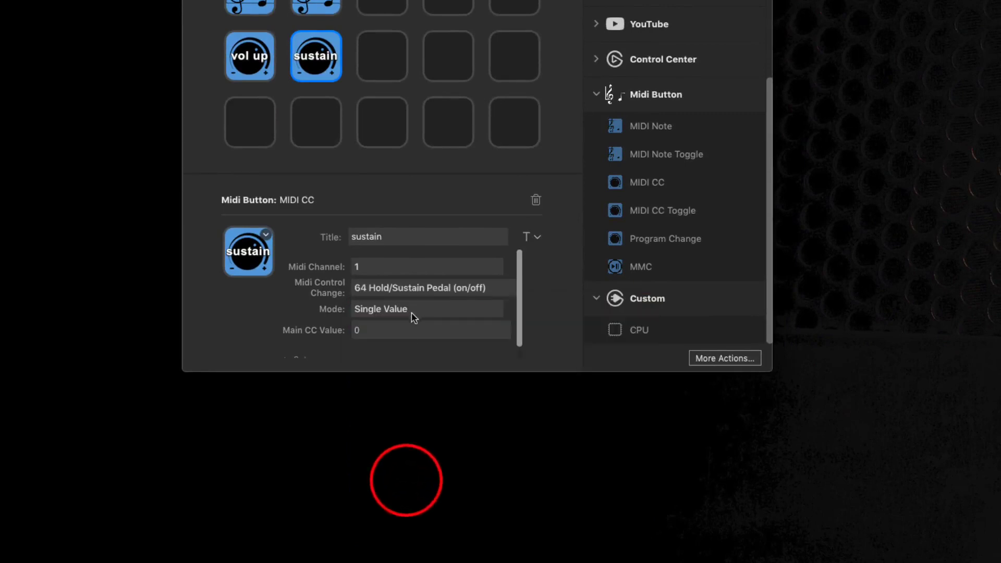
- Set the sustain key's mode to Momentary Value with Secondary CC Value 127
{"action": "left_click", "coordinate": [416, 310]}
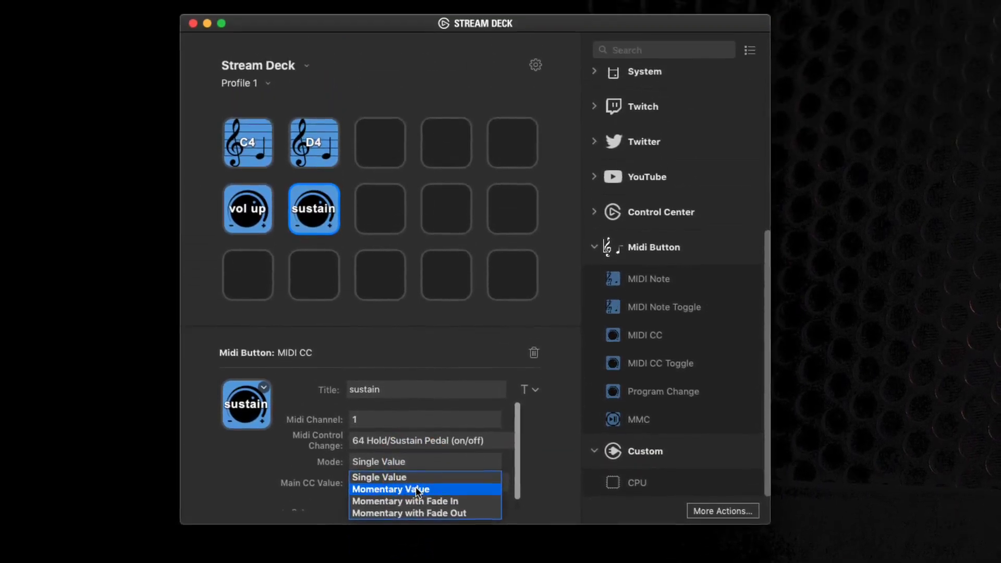
{"action": "left_click", "coordinate": [415, 489]}
{"action": "scroll", "coordinate": [376, 482], "scroll_direction": "down", "scroll_amount": 2}
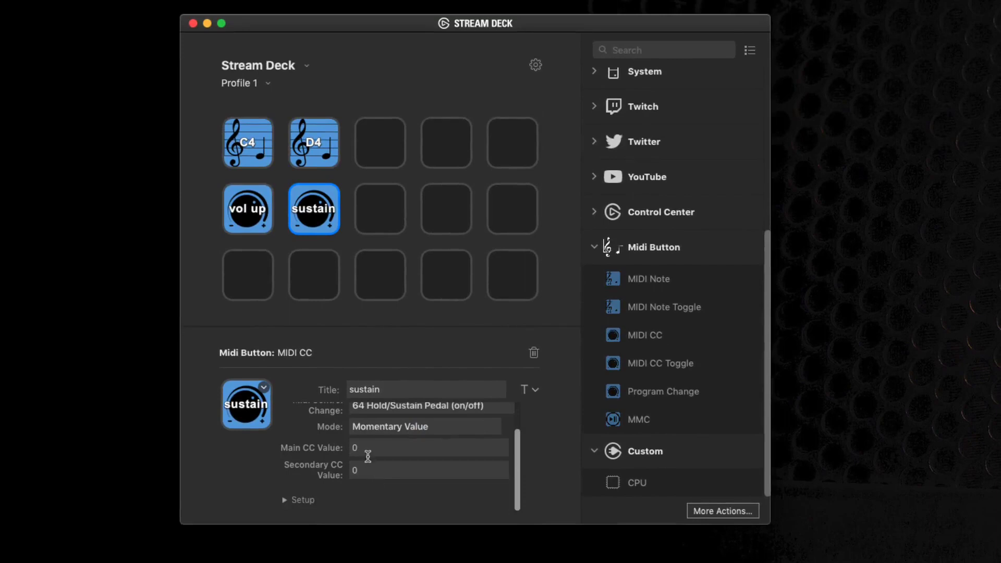
{"action": "left_click_drag", "start_coordinate": [369, 469], "coordinate": [338, 471]}
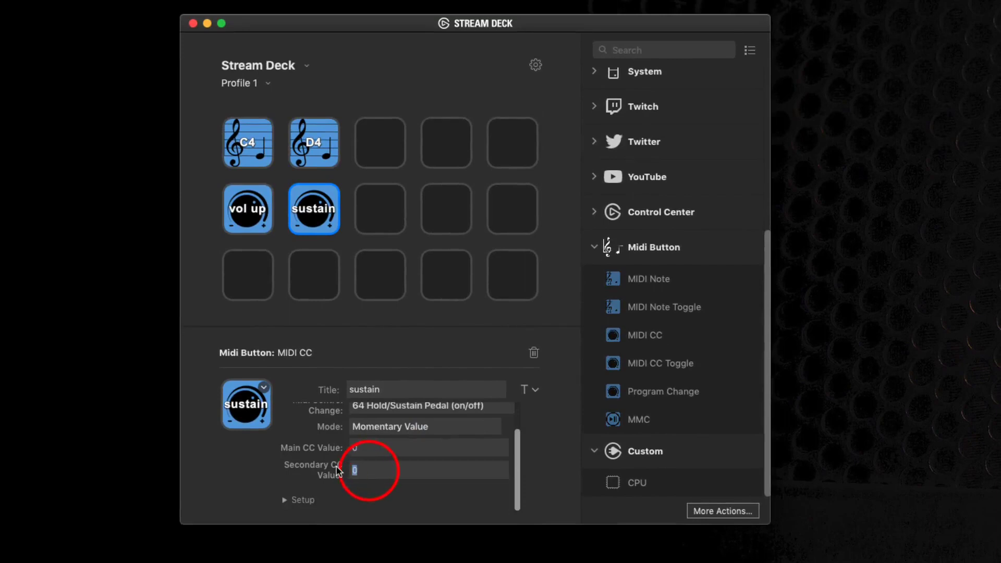
{"action": "type", "text": "127"}
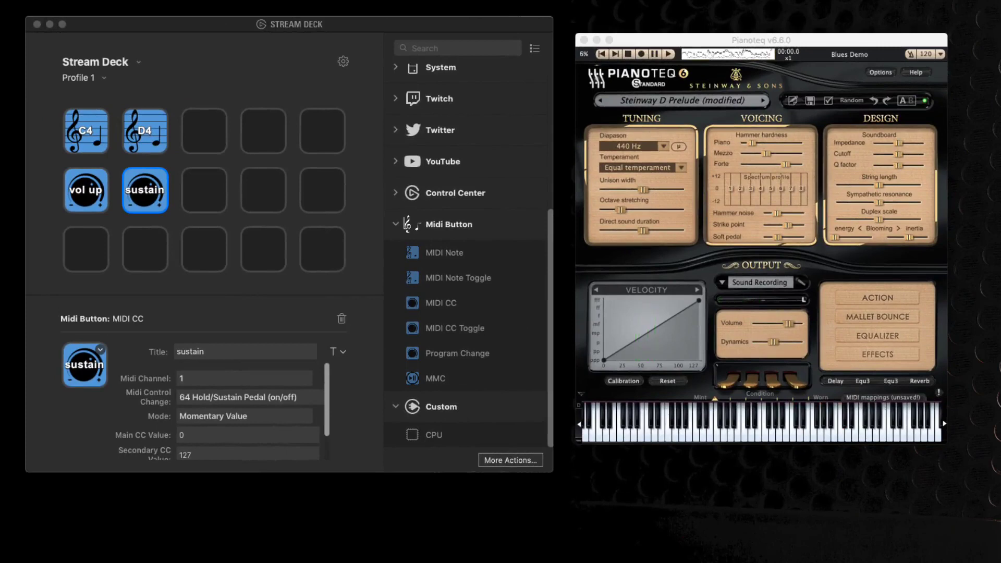
{"action": "left_click", "coordinate": [599, 91]}
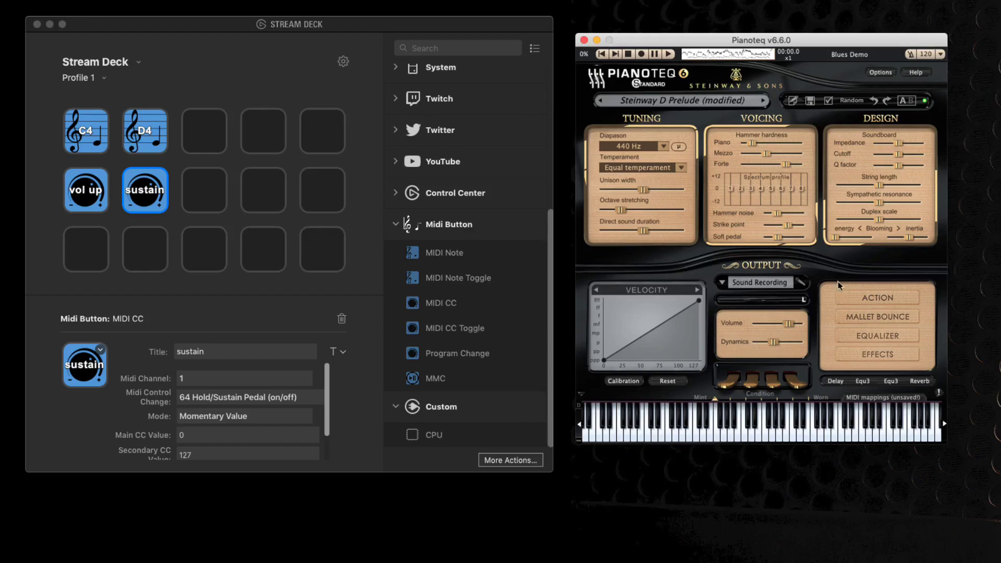
{"action": "left_click", "coordinate": [880, 73]}
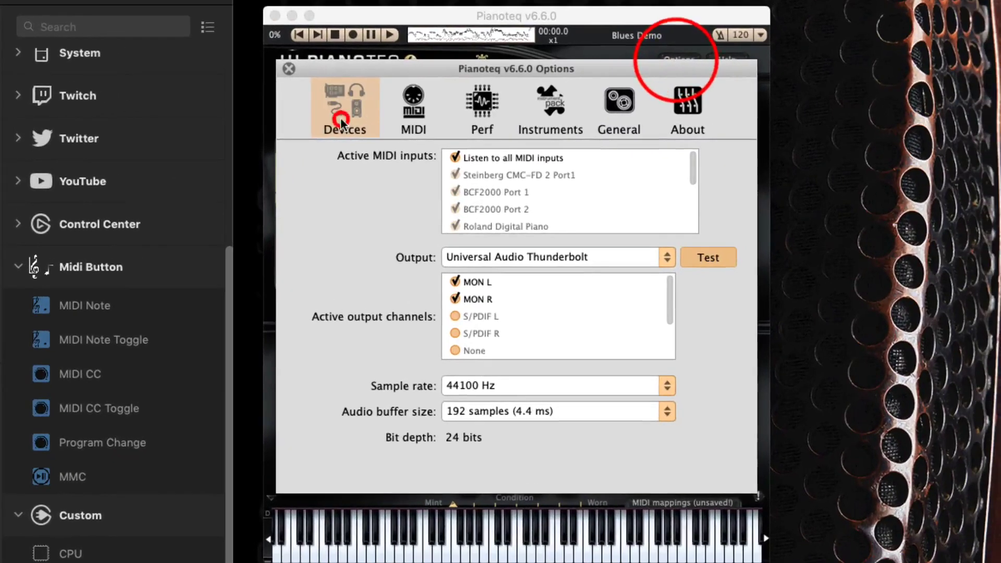
{"action": "left_click", "coordinate": [604, 110]}
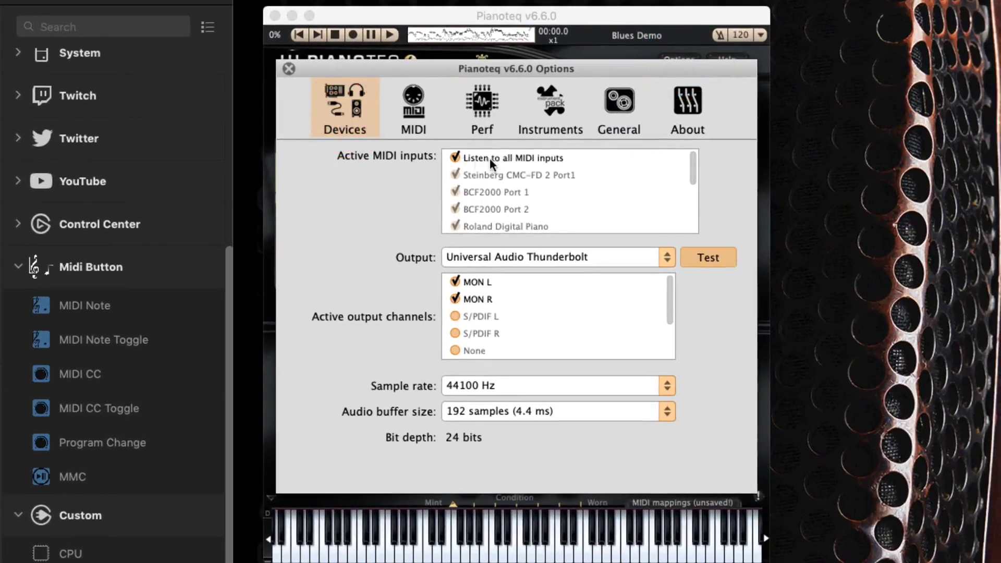
{"action": "scroll", "coordinate": [538, 194], "scroll_direction": "down", "scroll_amount": 5}
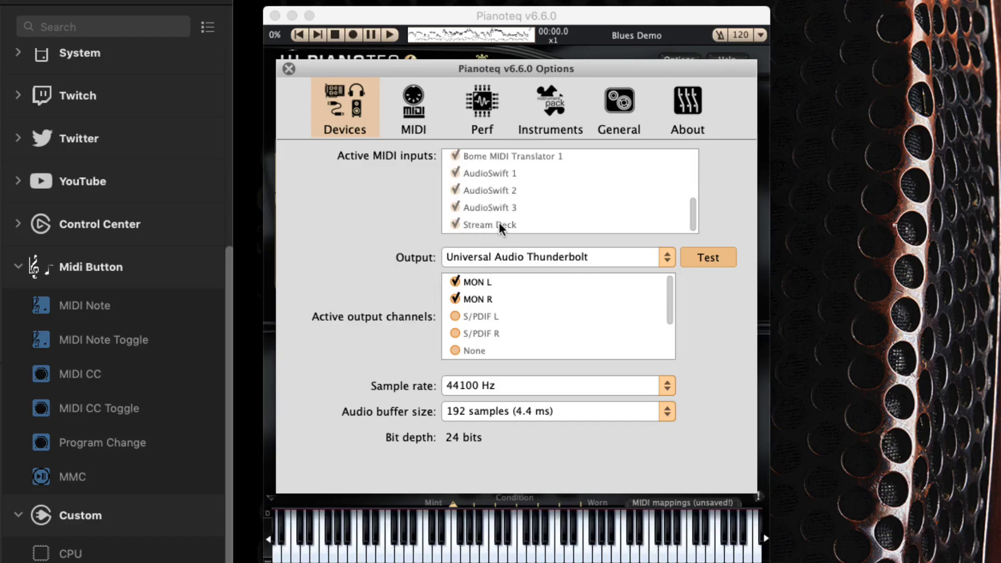
{"action": "left_click", "coordinate": [289, 69]}
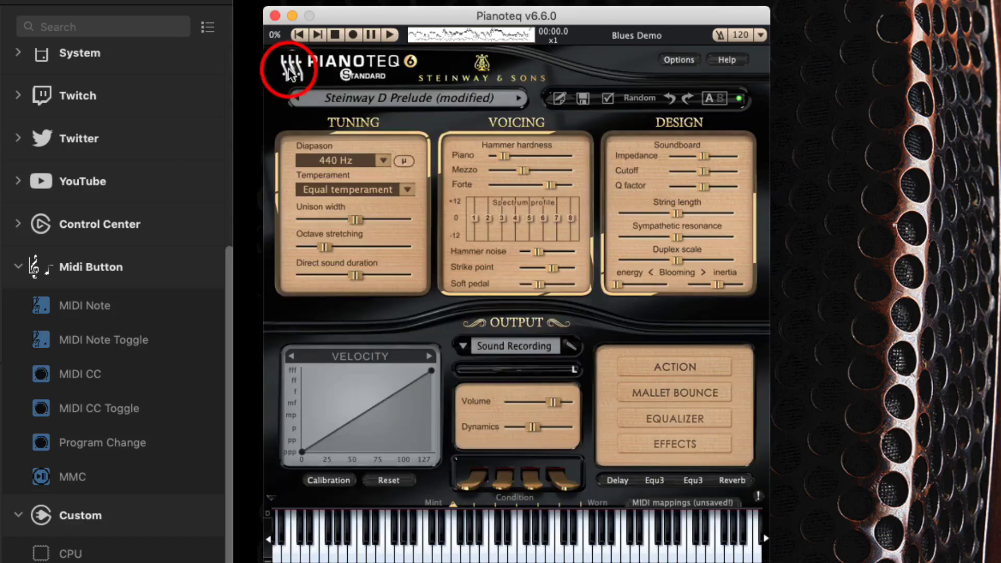